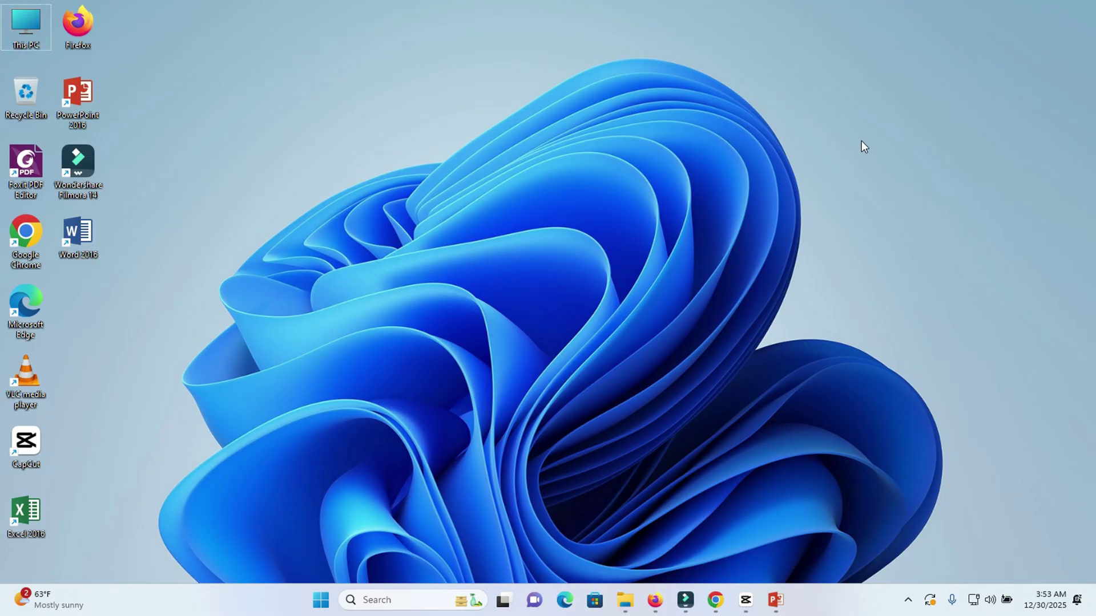
# Refresh the desktop and launch the Settings app from the Start menu
pyautogui.rightClick(861, 141)
pyautogui.click(906, 204)
pyautogui.click(320, 602)
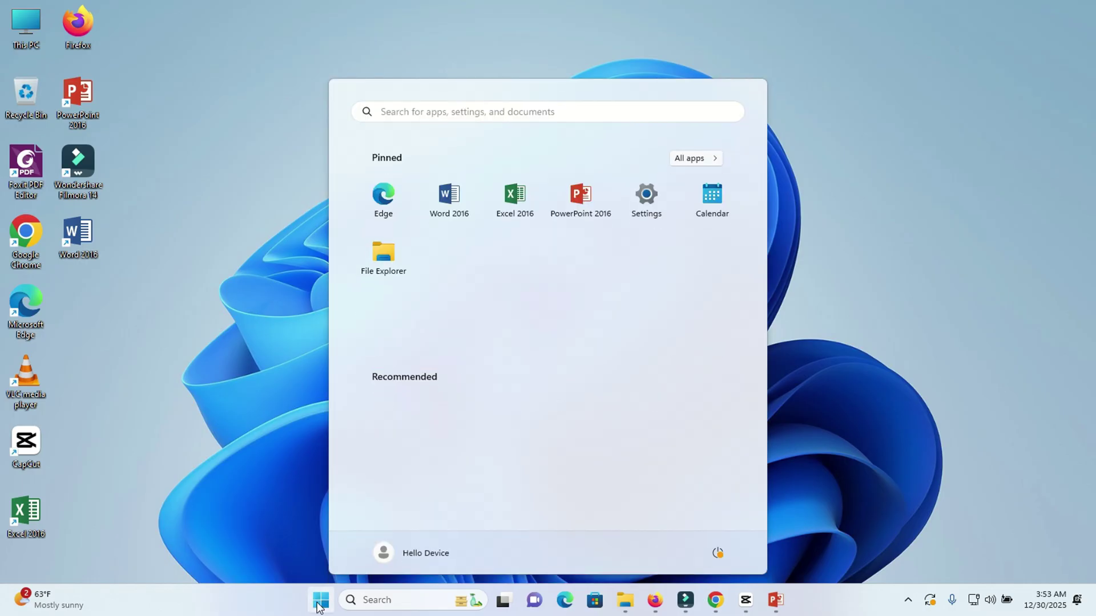
pyautogui.click(646, 200)
pyautogui.scroll(-5, 643, 201)
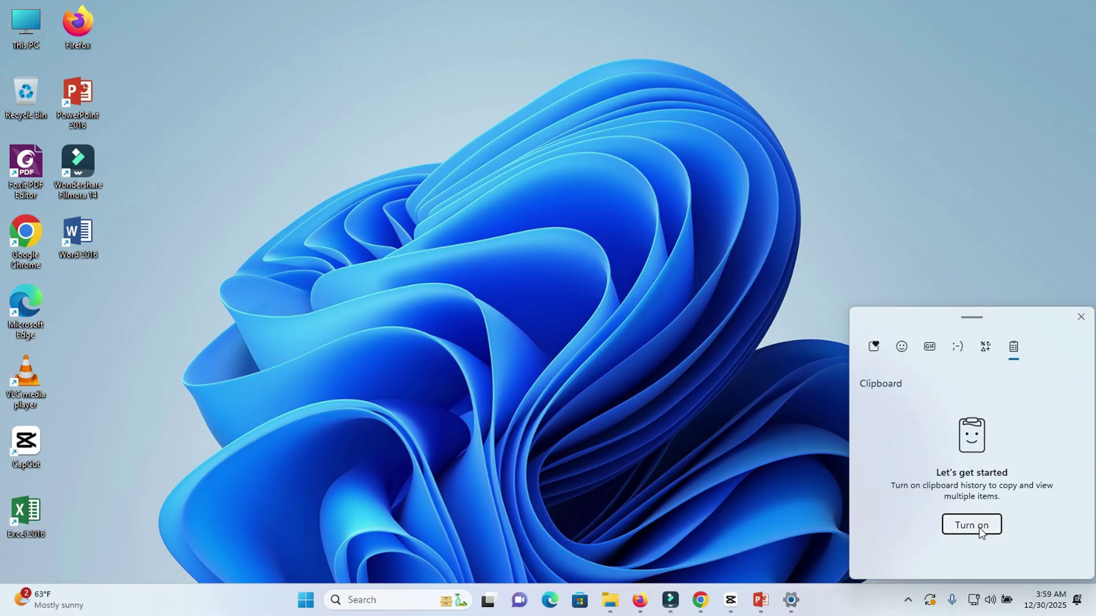
# Accept the clipboard panel's prompt to turn on clipboard history
pyautogui.click(978, 528)
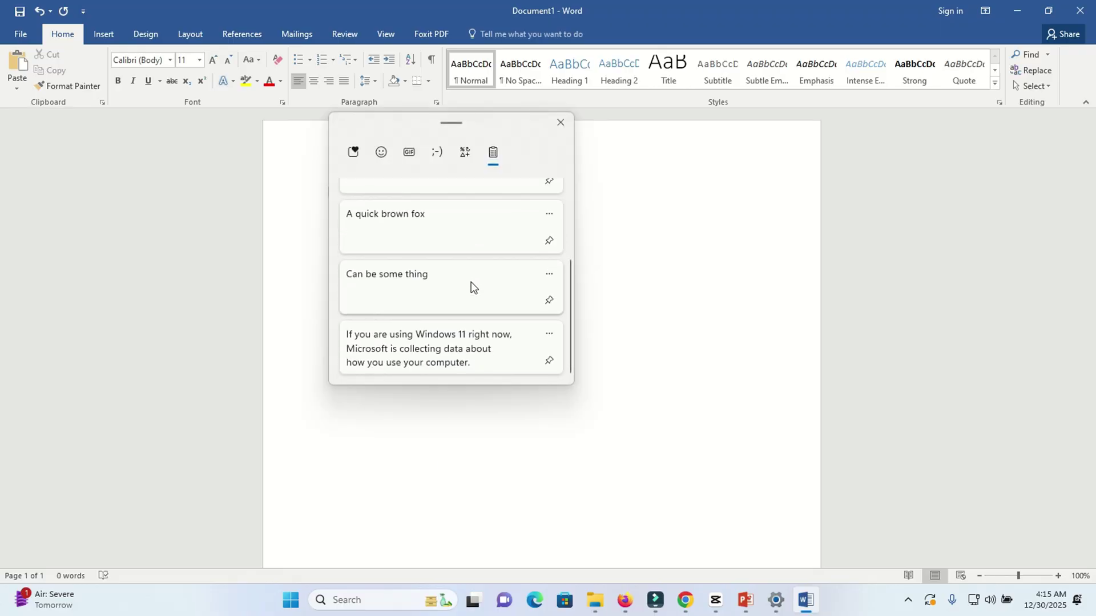
pyautogui.scroll(3, 472, 286)
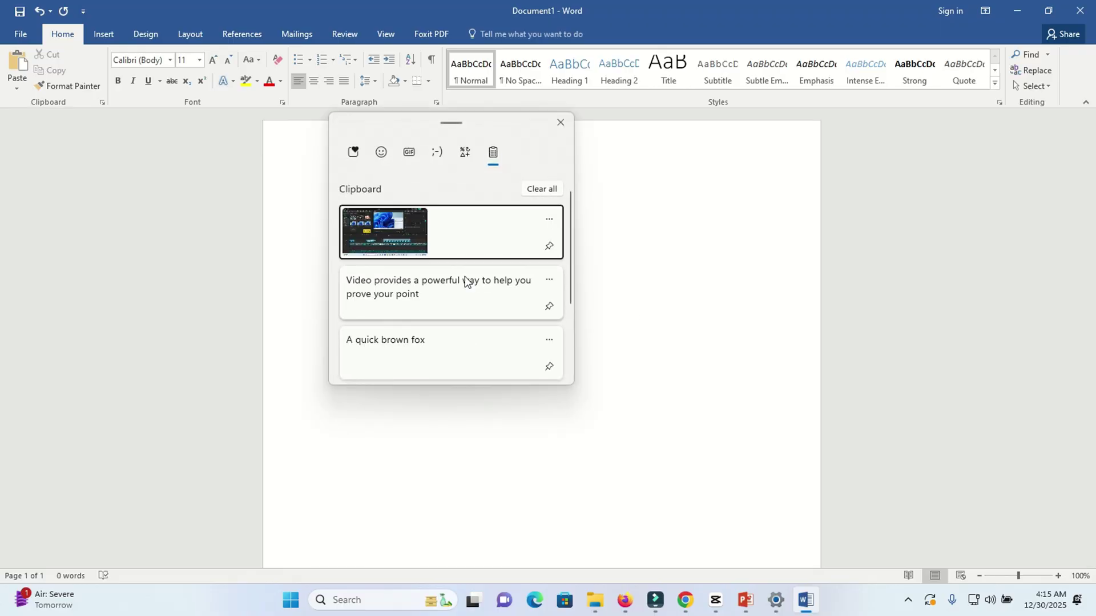
pyautogui.scroll(-1, 469, 277)
pyautogui.scroll(-1, 469, 276)
pyautogui.scroll(3, 471, 286)
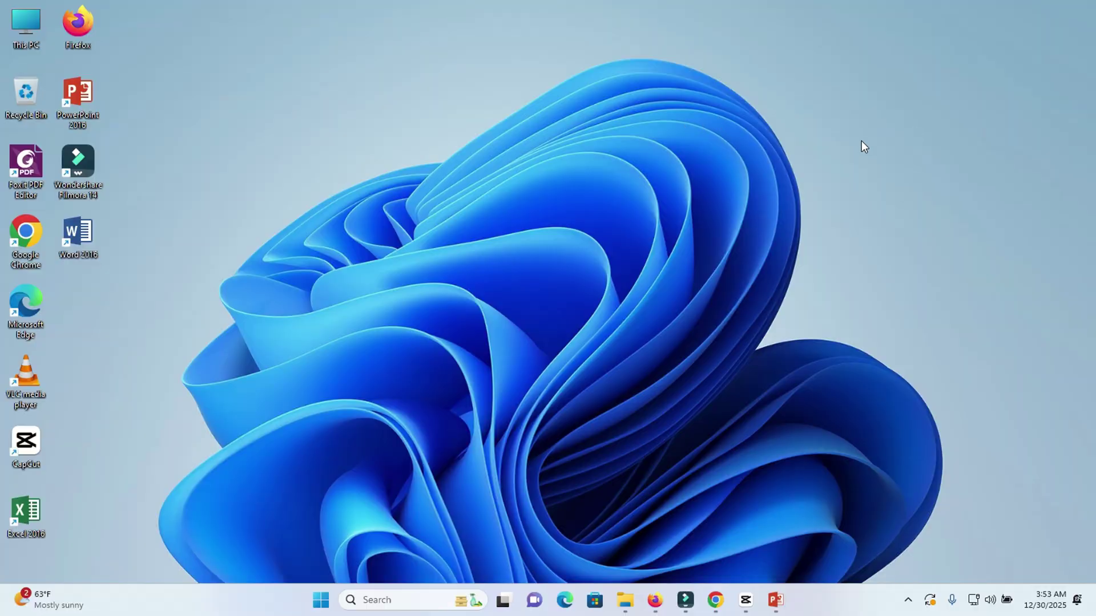
# Go to System > Clipboard in Settings and clear the saved clipboard data
pyautogui.click(306, 600)
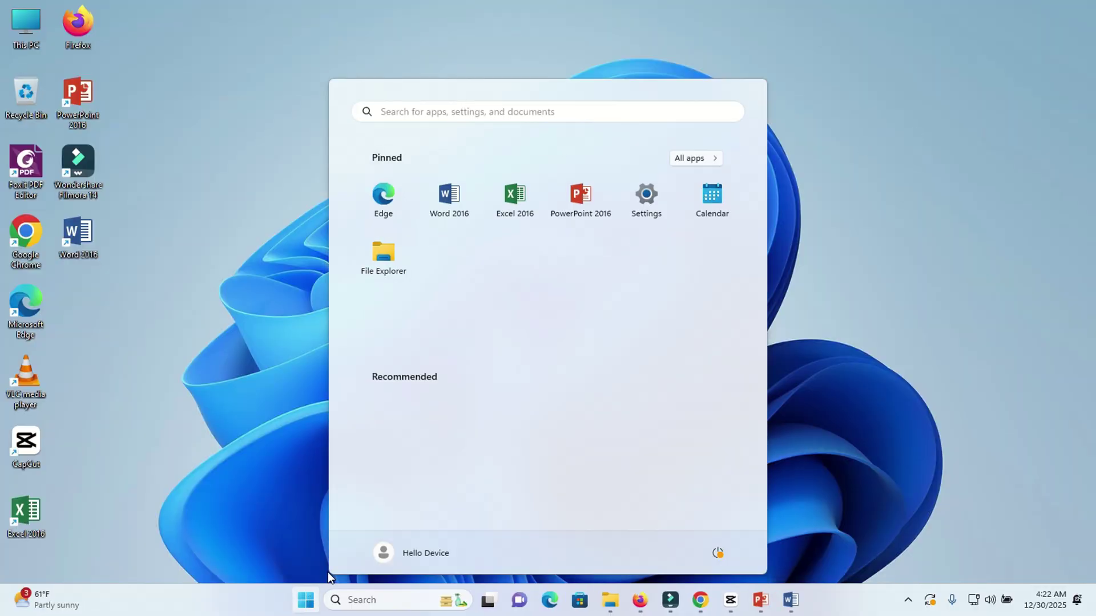
pyautogui.click(643, 195)
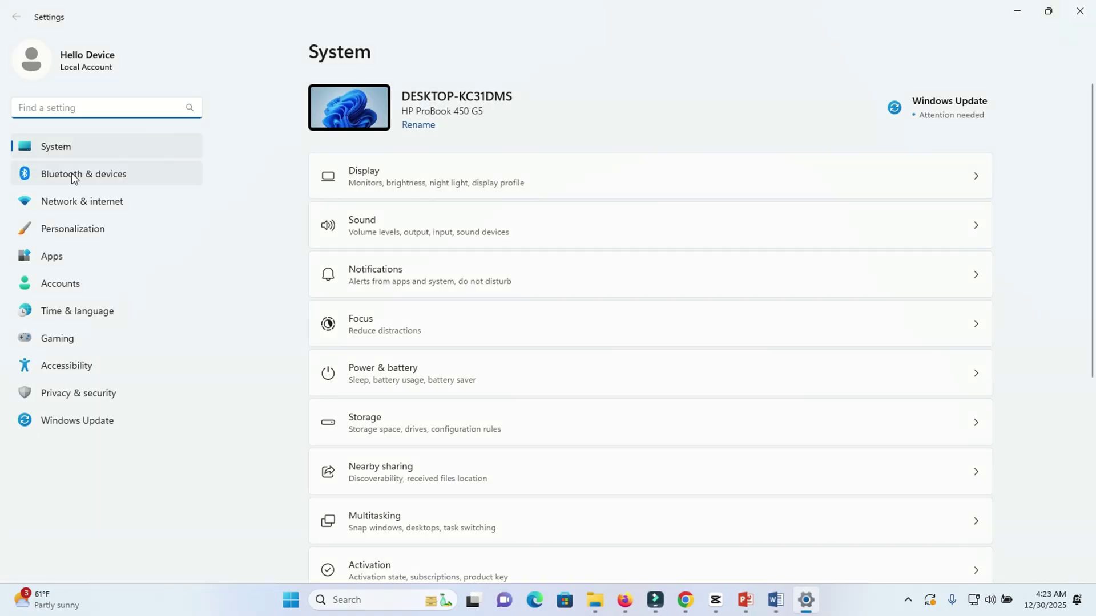
pyautogui.click(67, 144)
pyautogui.scroll(-1, 418, 196)
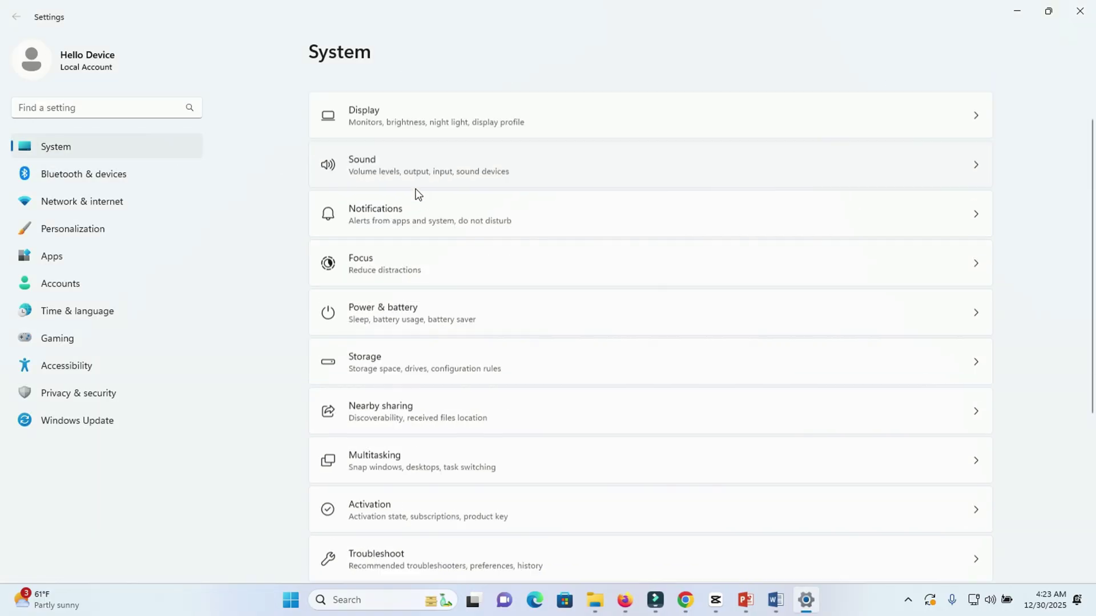
pyautogui.scroll(-3, 418, 196)
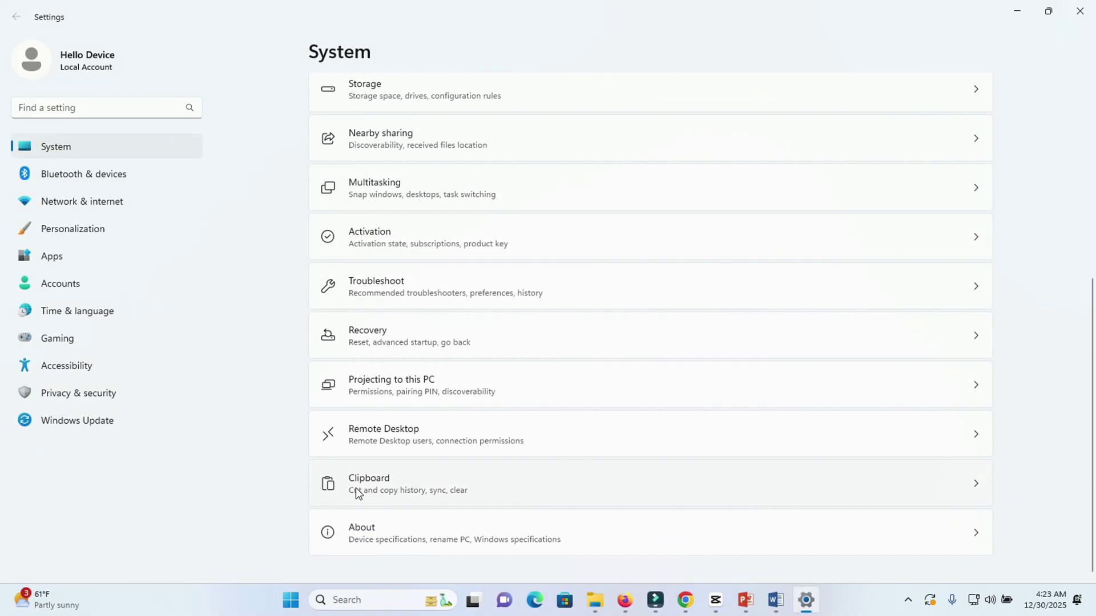
pyautogui.click(423, 484)
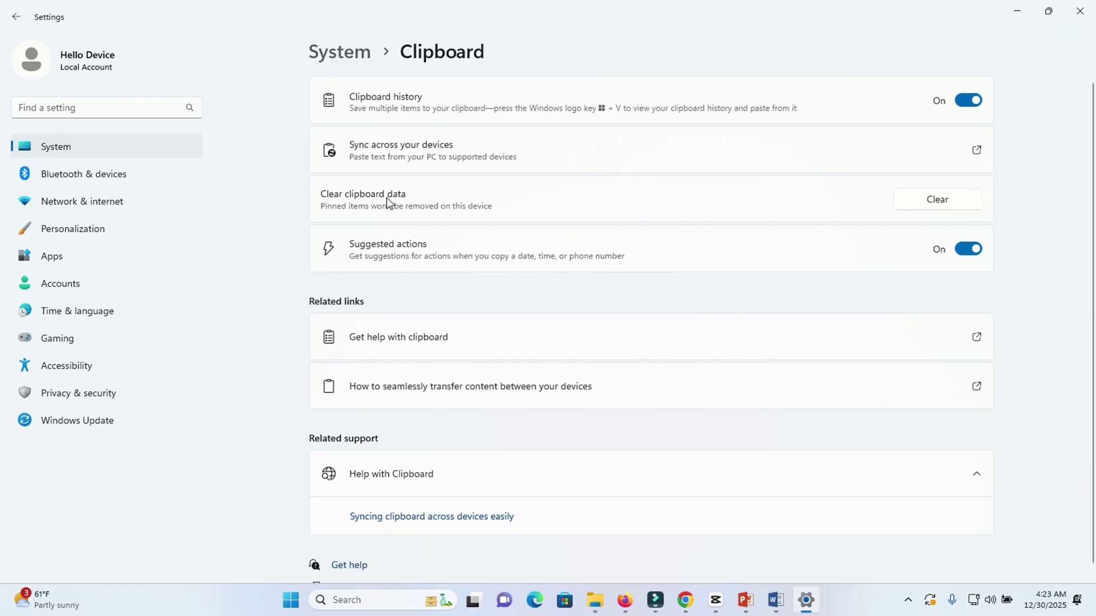
pyautogui.click(944, 205)
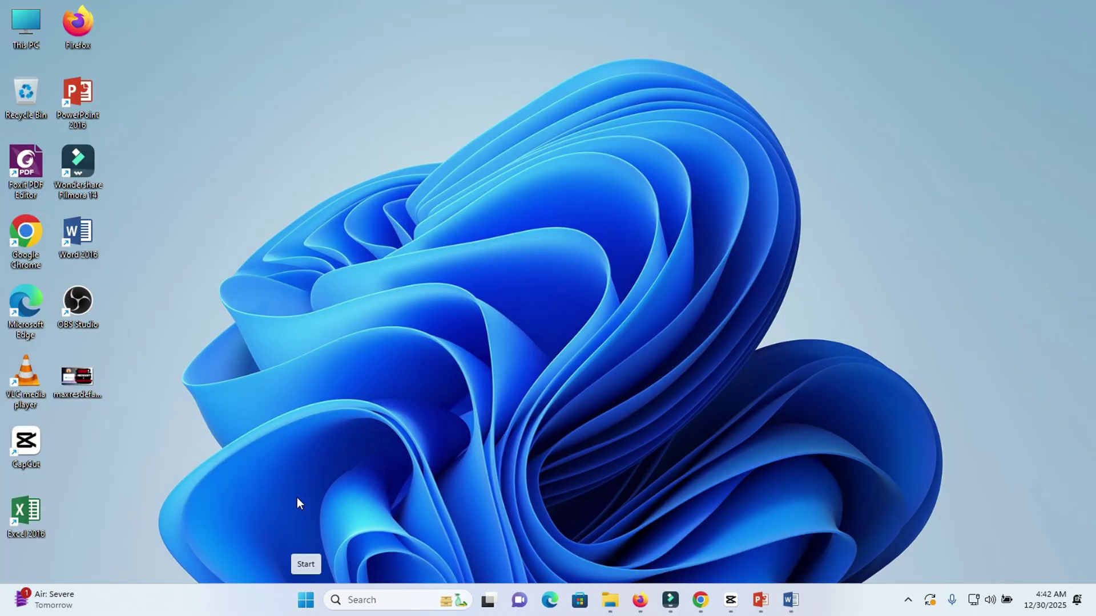
# Go to Accounts > Windows backup in Settings and expand Remember my preferences
pyautogui.click(305, 599)
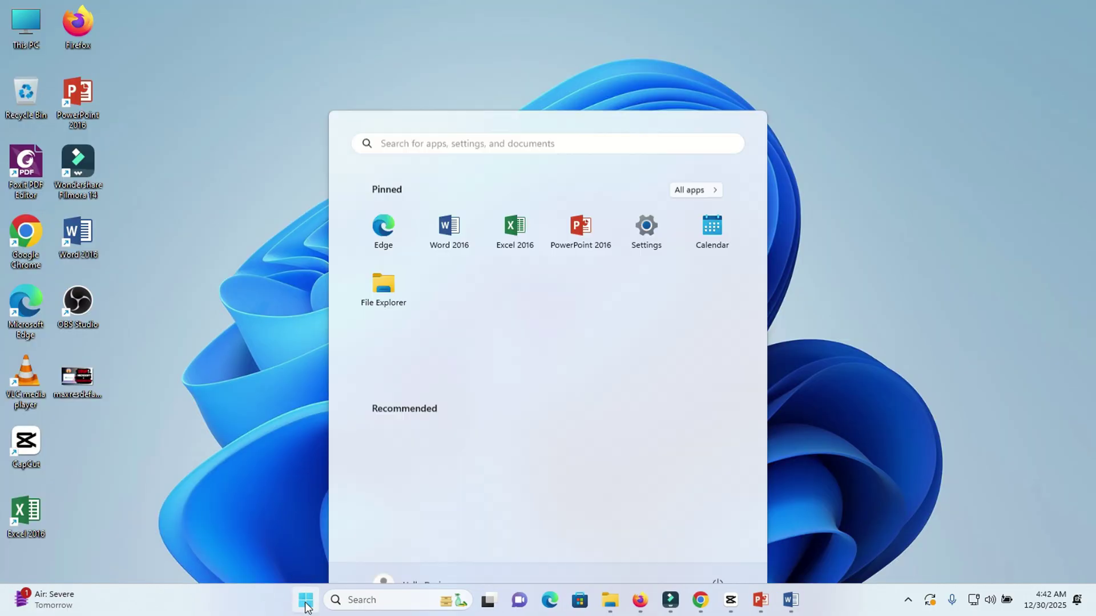
pyautogui.click(646, 200)
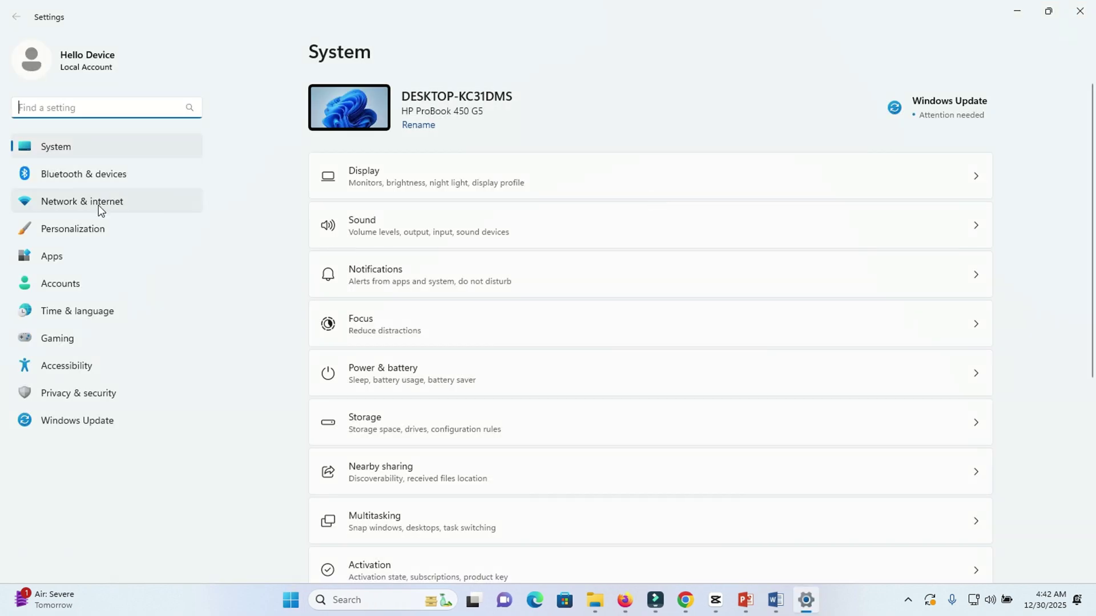
pyautogui.click(92, 283)
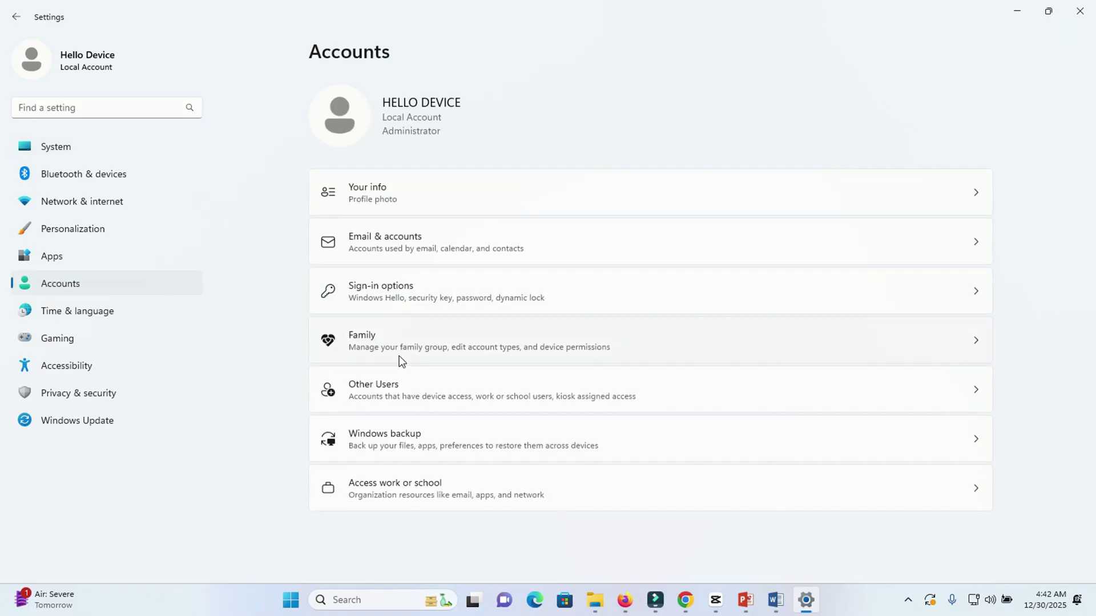
pyautogui.click(448, 448)
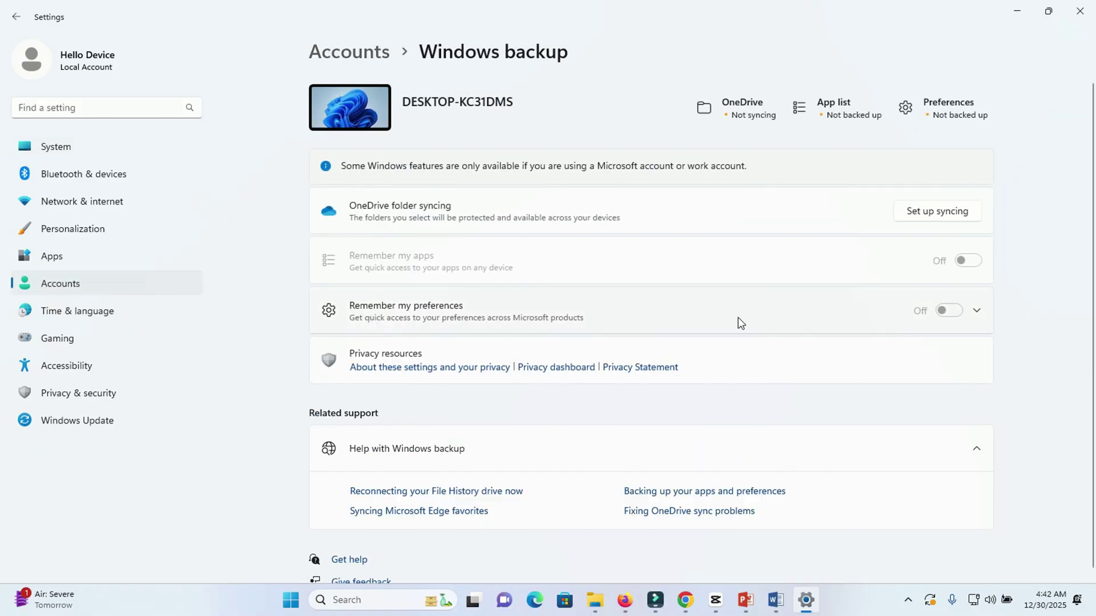
pyautogui.click(974, 311)
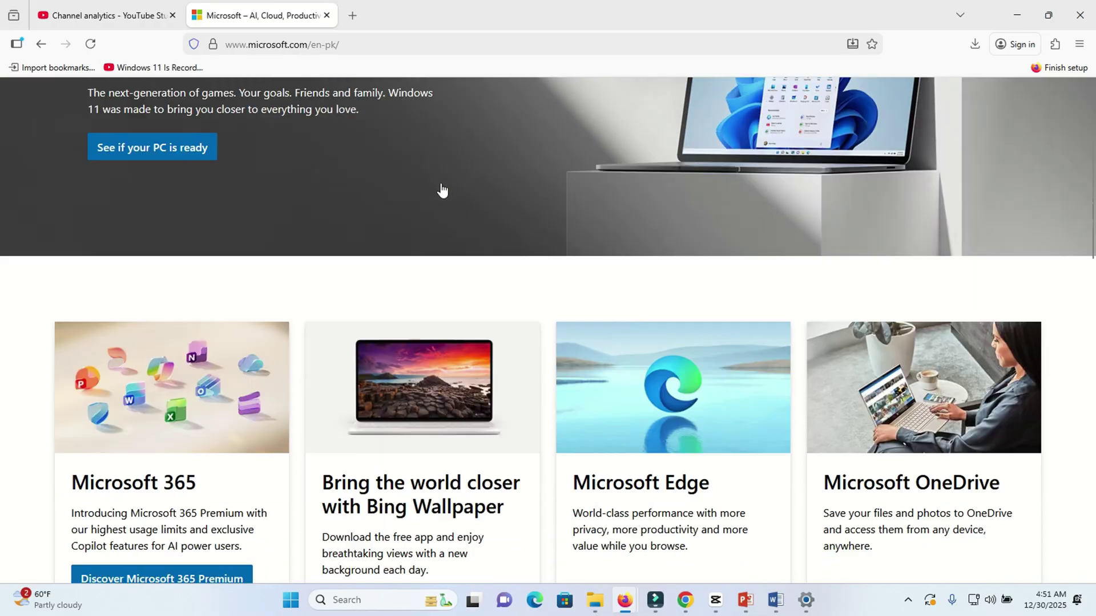
pyautogui.scroll(-2, 440, 187)
pyautogui.scroll(-2, 440, 189)
pyautogui.scroll(-1, 440, 190)
pyautogui.scroll(-2, 442, 190)
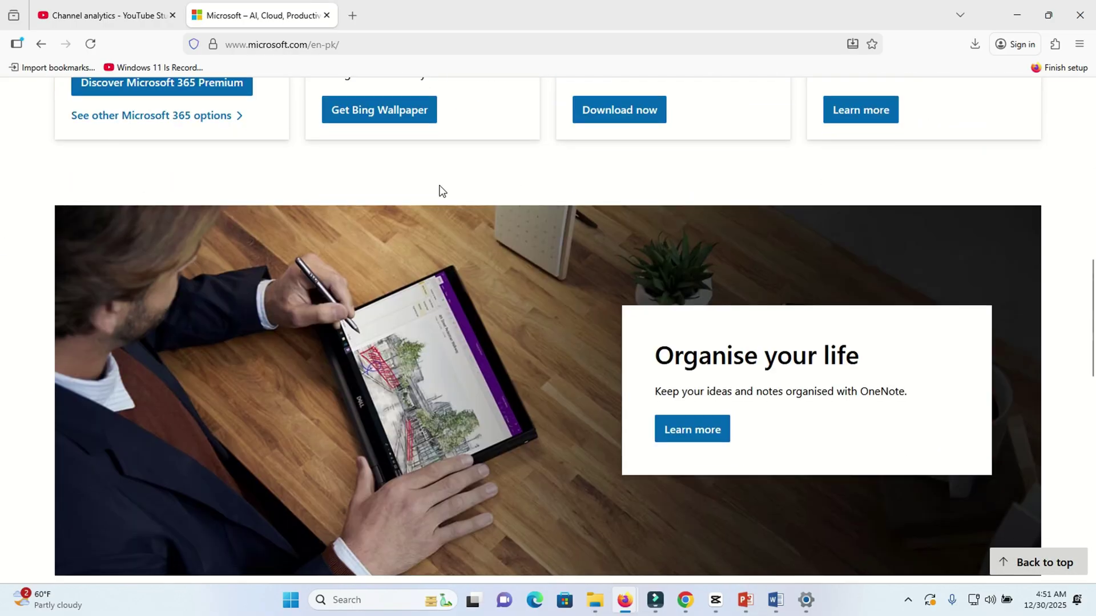